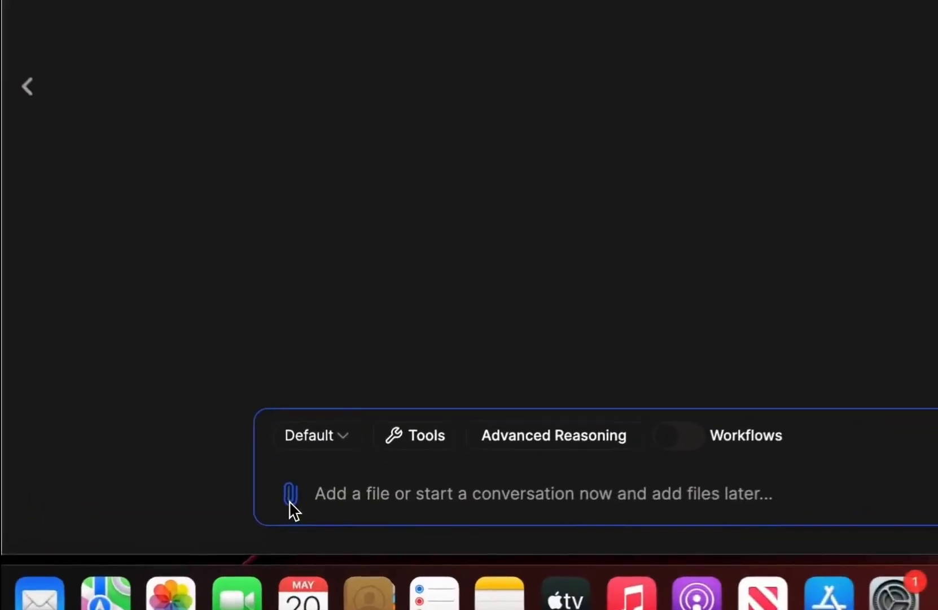
Attach the previously uploaded random_dataset.csv from My Files to the new chat
left_click(292, 500)
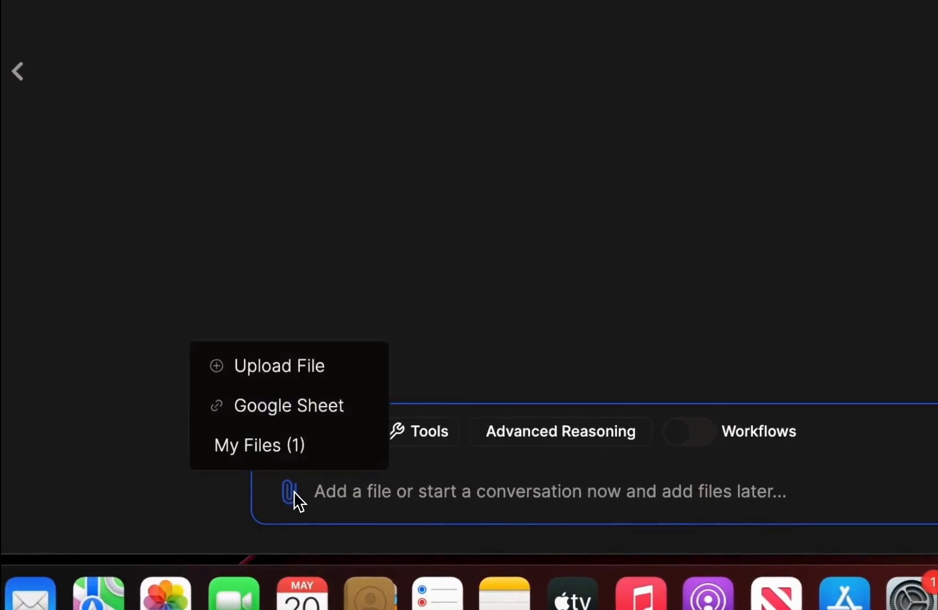
left_click(287, 452)
left_click(520, 150)
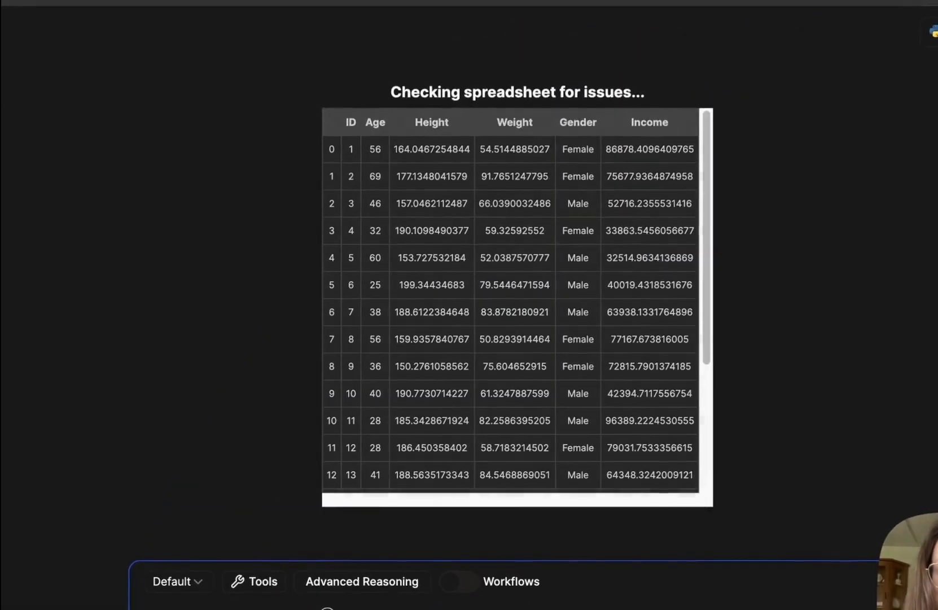
Ask Julius to preview the dataset and give a rundown on its variables
type("preview dataset and give a rundown on the")
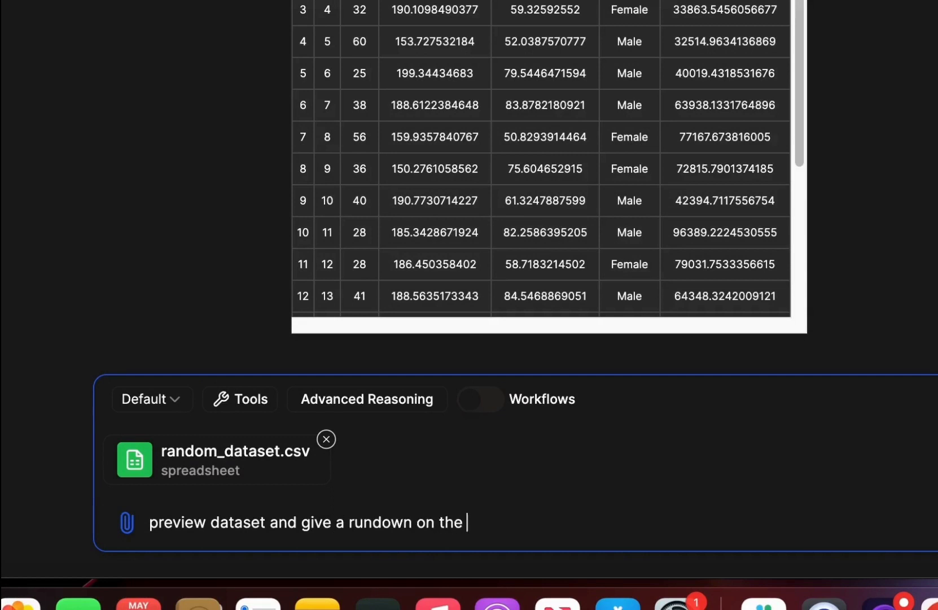
type("s")
key("Return")
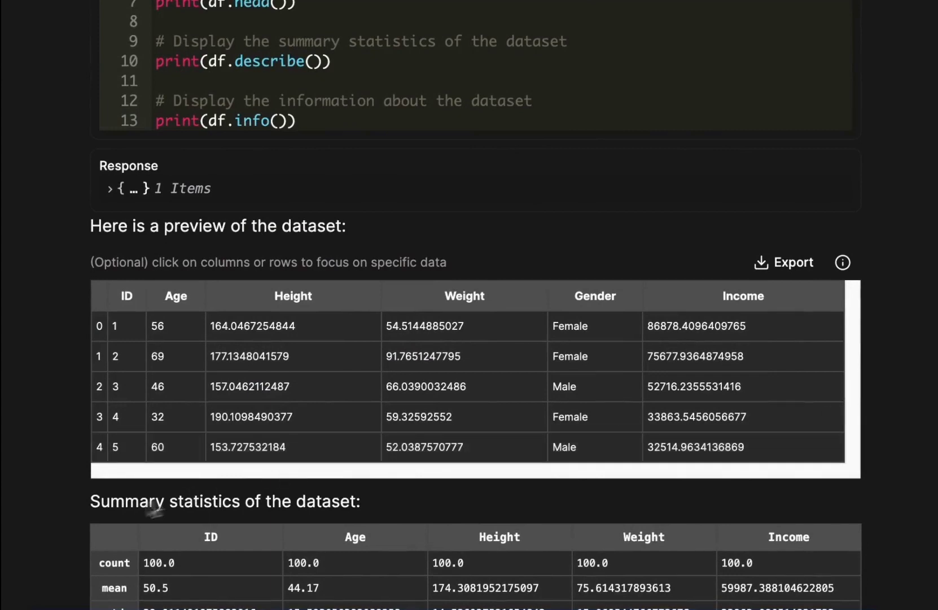
Scroll through the reply past the dataset info (100 entries, 6 columns) to the Rundown on the Variables
scroll(79, 441, "up", 1)
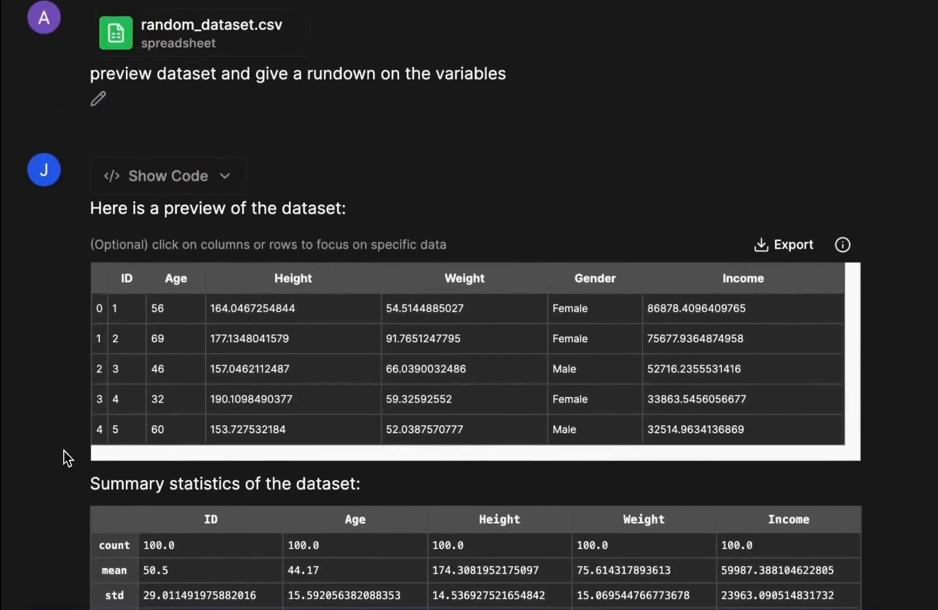
scroll(65, 452, "down", 4)
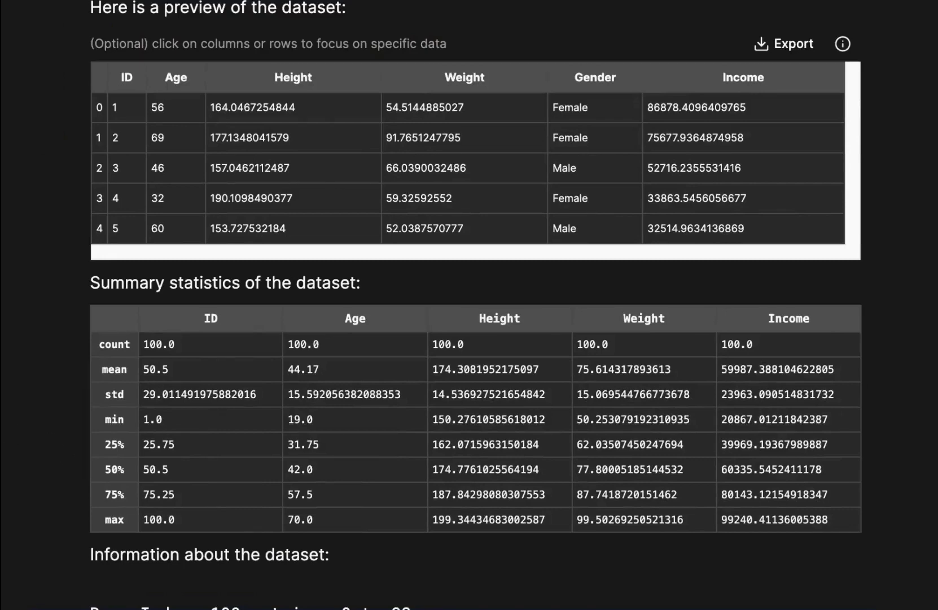
scroll(101, 360, "down", 1)
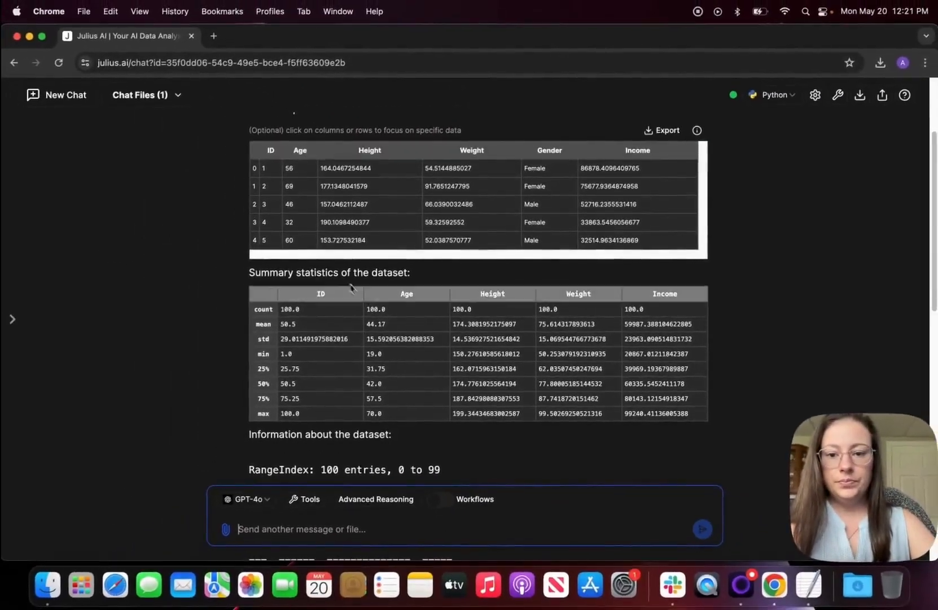
scroll(350, 288, "down", 2)
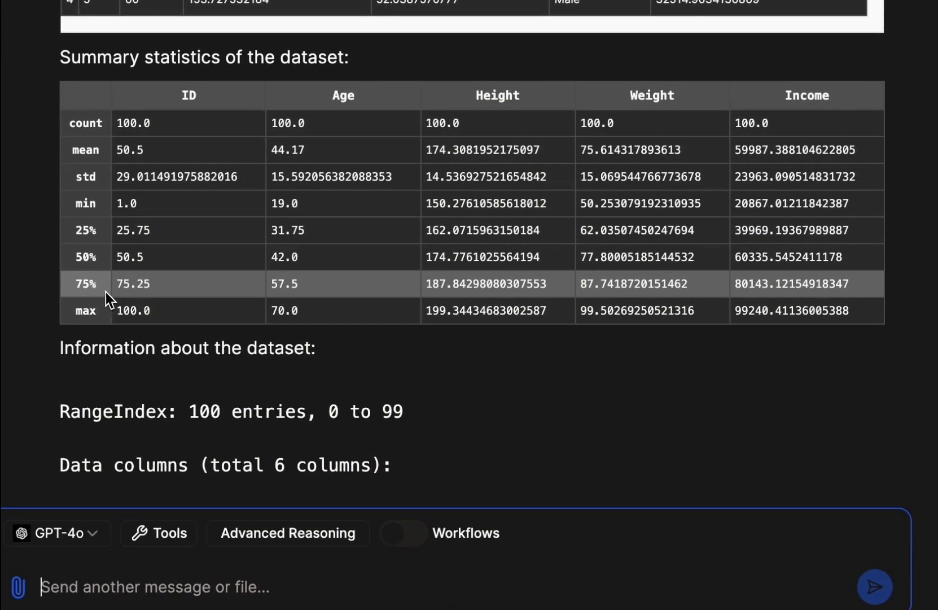
scroll(145, 277, "down", 6)
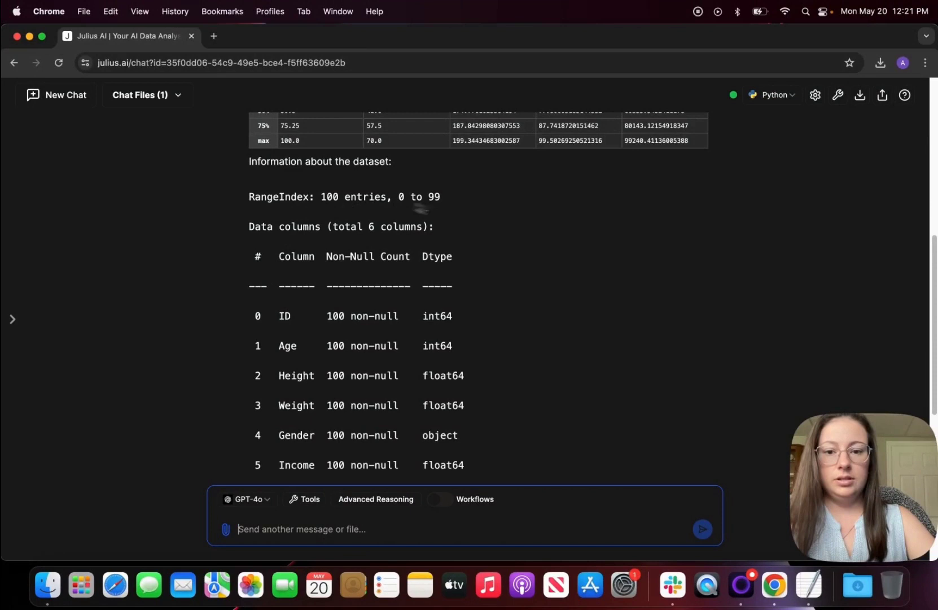
scroll(235, 310, "down", 3)
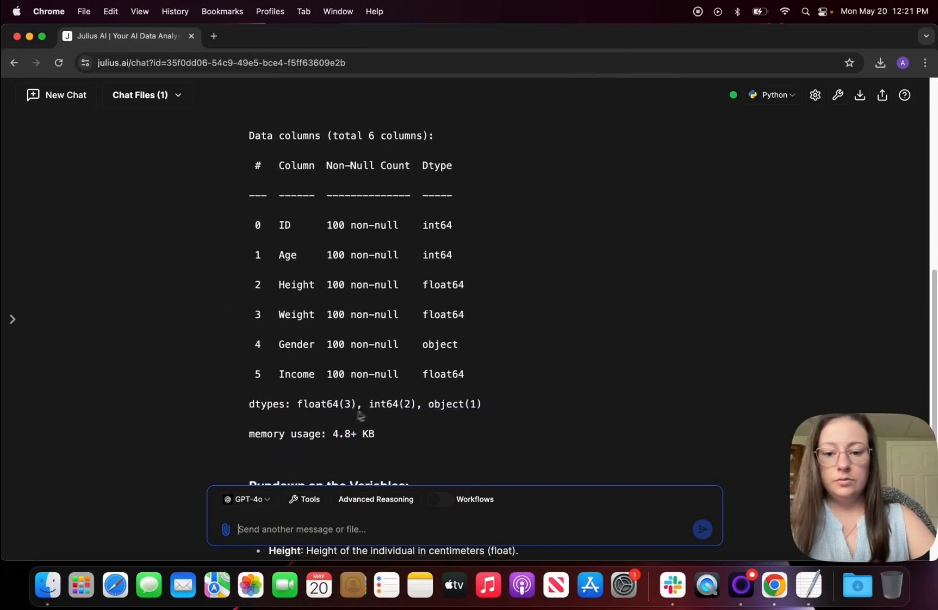
scroll(288, 432, "down", 2)
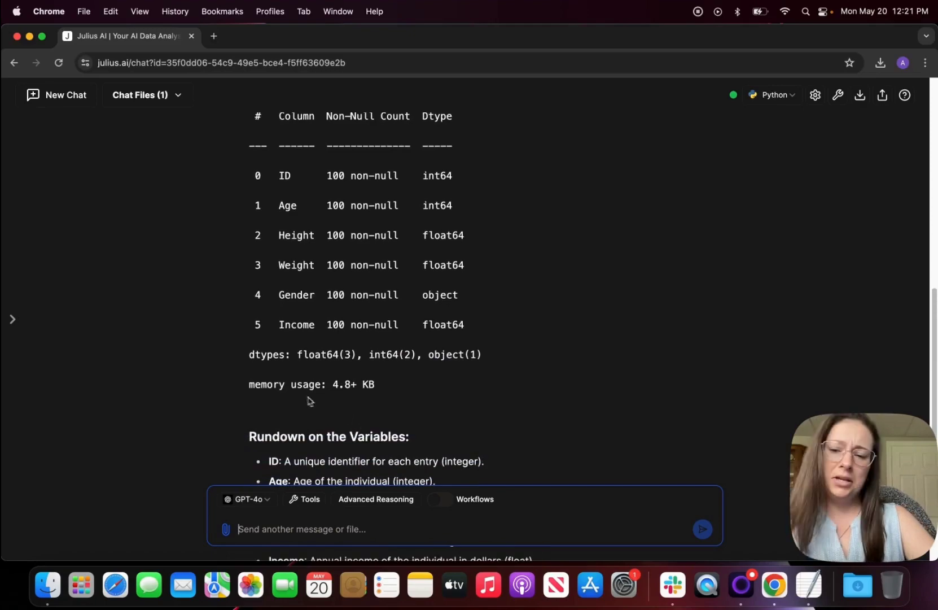
scroll(266, 400, "down", 5)
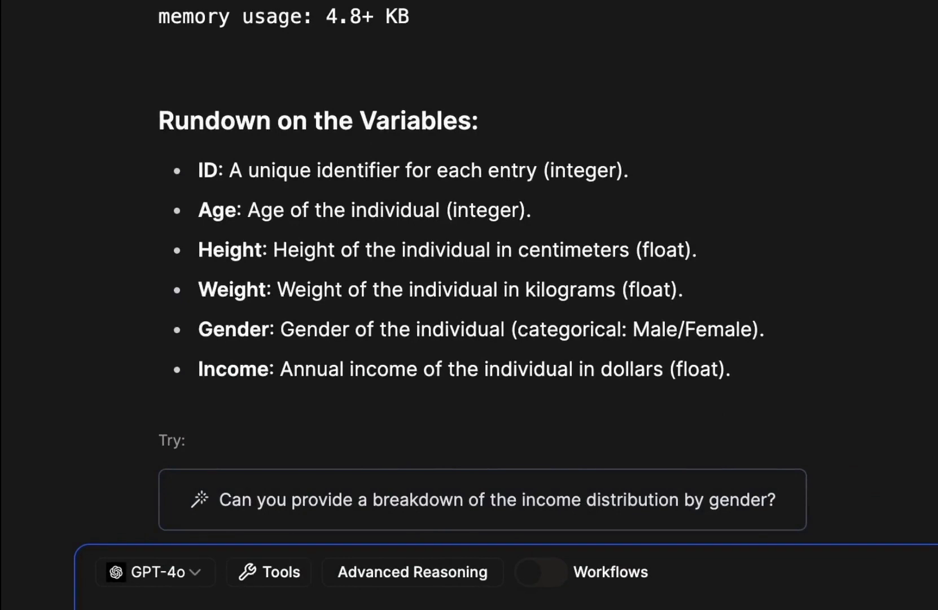
Ask Julius to add the 95% CI, median, mode and SE for each variable
left_click(249, 558)
type("can you add in the 95% CI as well as the median, and mode")
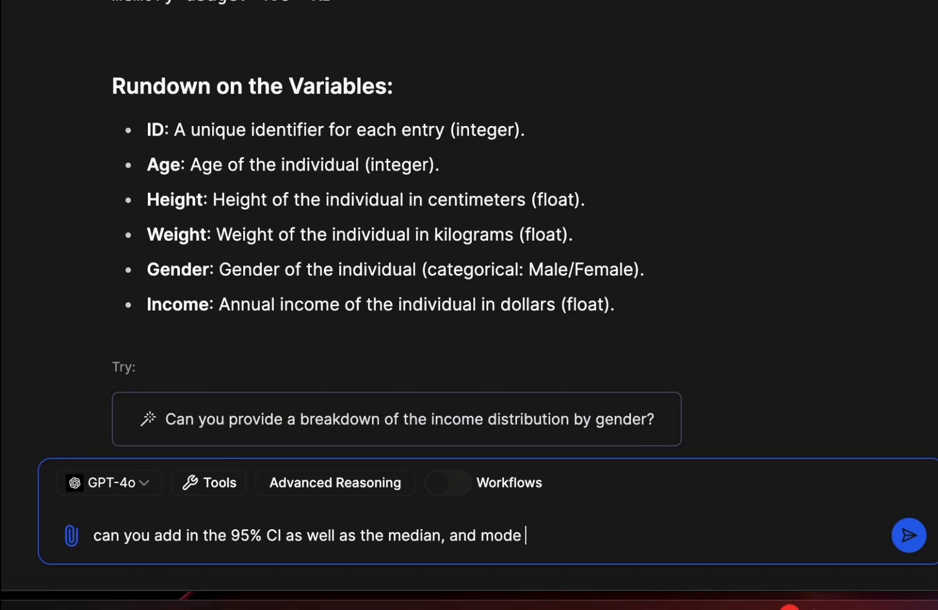
type(", and SE")
key("Return")
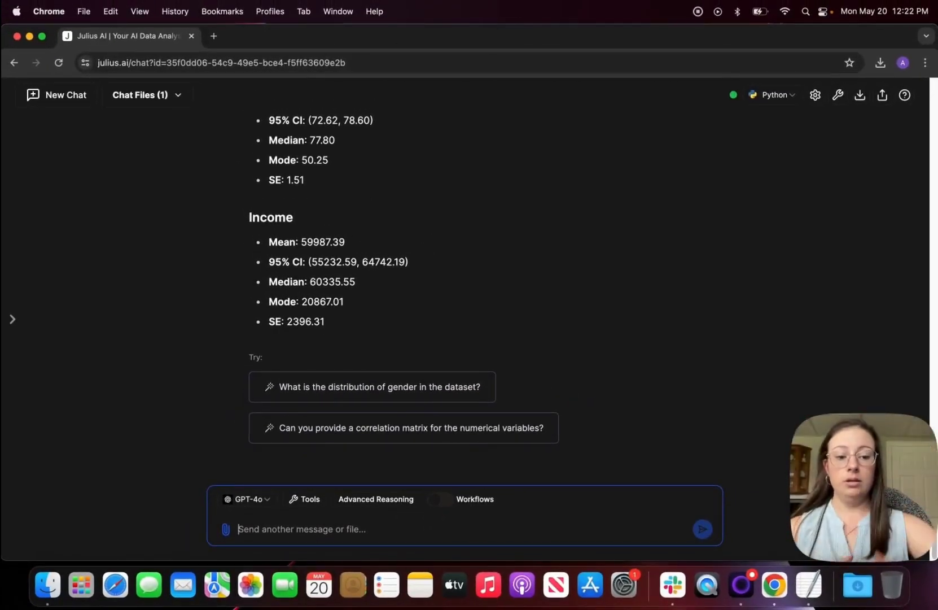
Request one descriptive statistics table with overall trends, then download descriptive_statistics_summary.csv
type("can you put all of the descriptive stat")
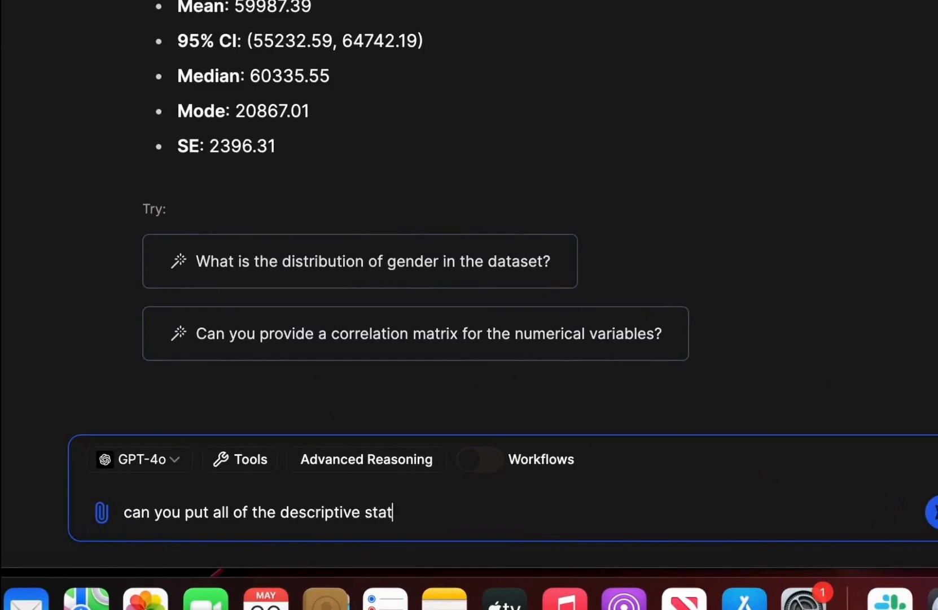
type("f the overall trends seen")
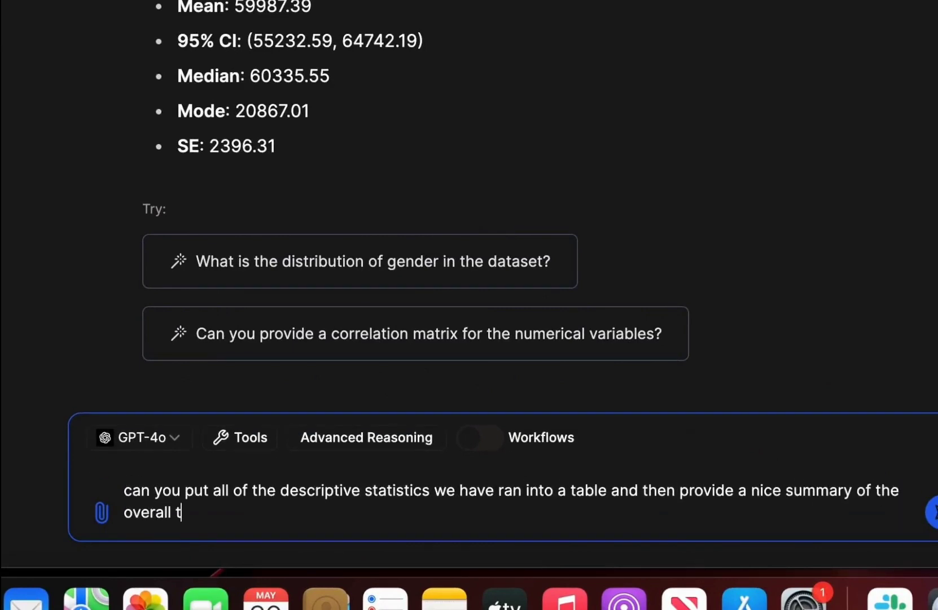
key("Return")
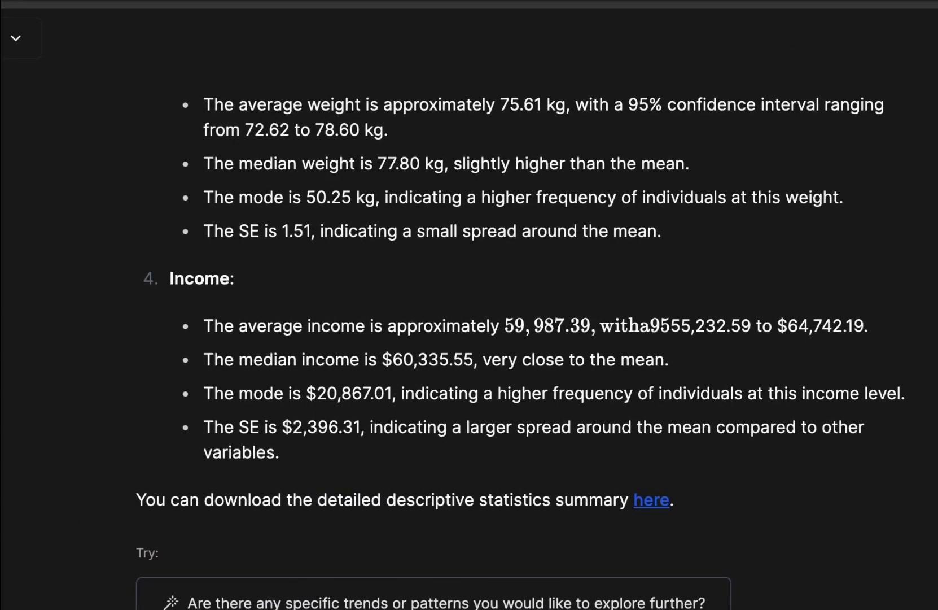
scroll(440, 458, "up", 3)
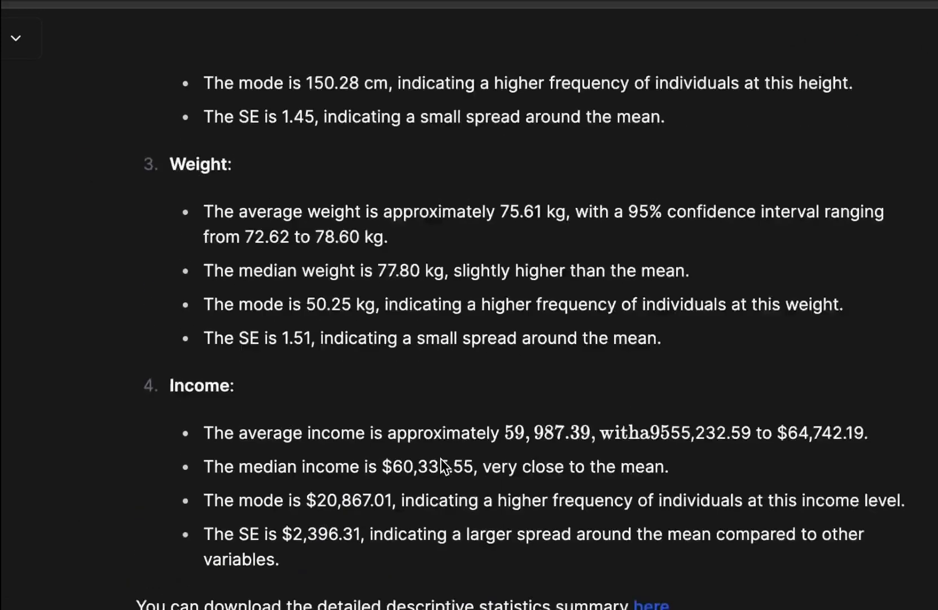
scroll(443, 454, "up", 7)
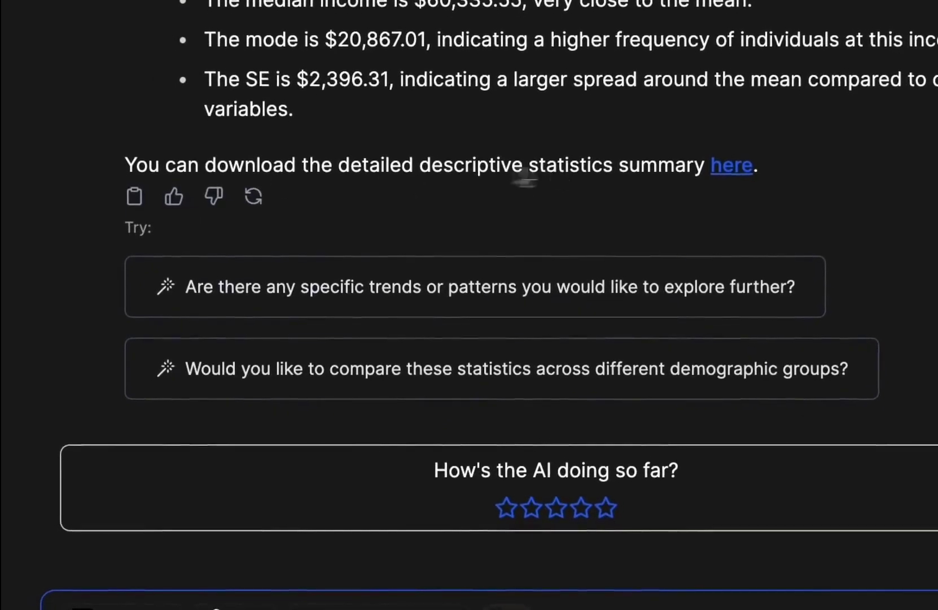
left_click(719, 169)
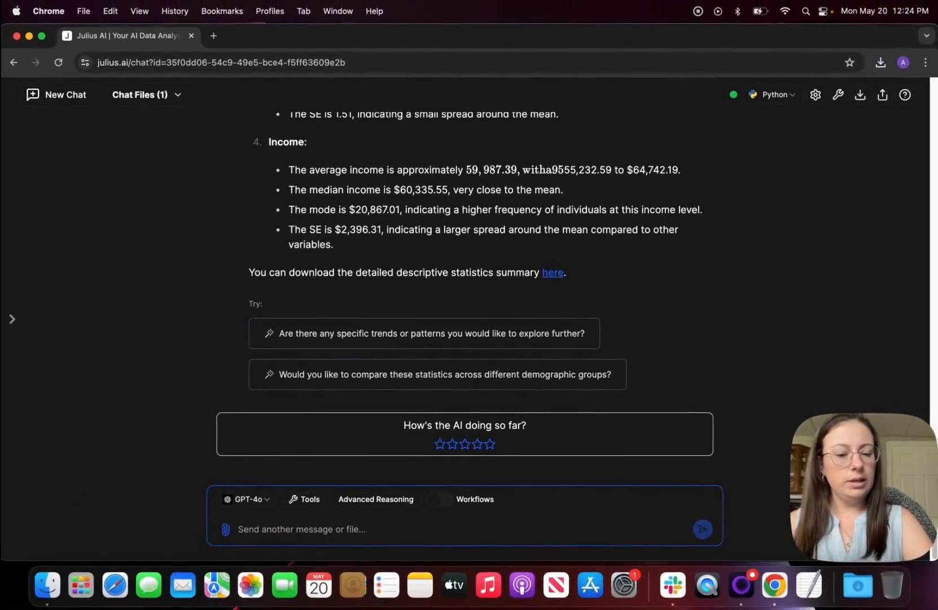
Ask Julius to check the dataset for outliers
left_click(239, 529)
type("can you check for outliers in the datset plea")
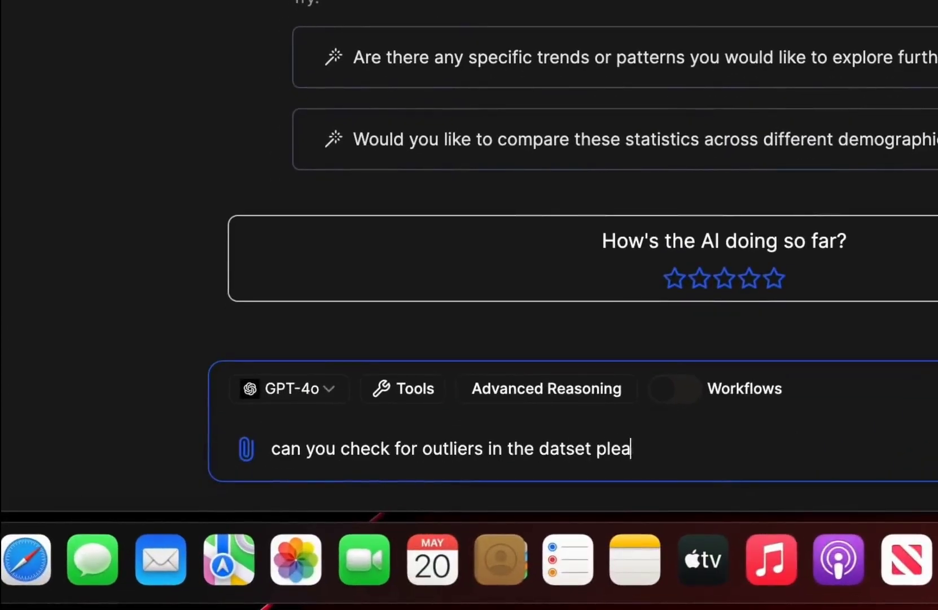
type("se a")
key("BackSpace")
type("?")
key("Return")
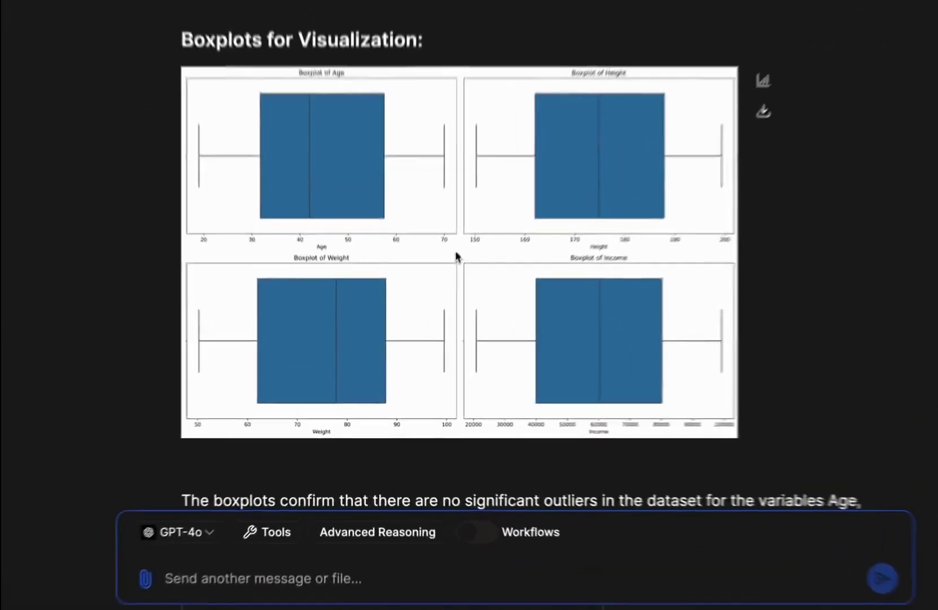
Review the outlier counts, the Age, Height, Weight and Income boxplots, and the conclusion
scroll(421, 373, "down", 2)
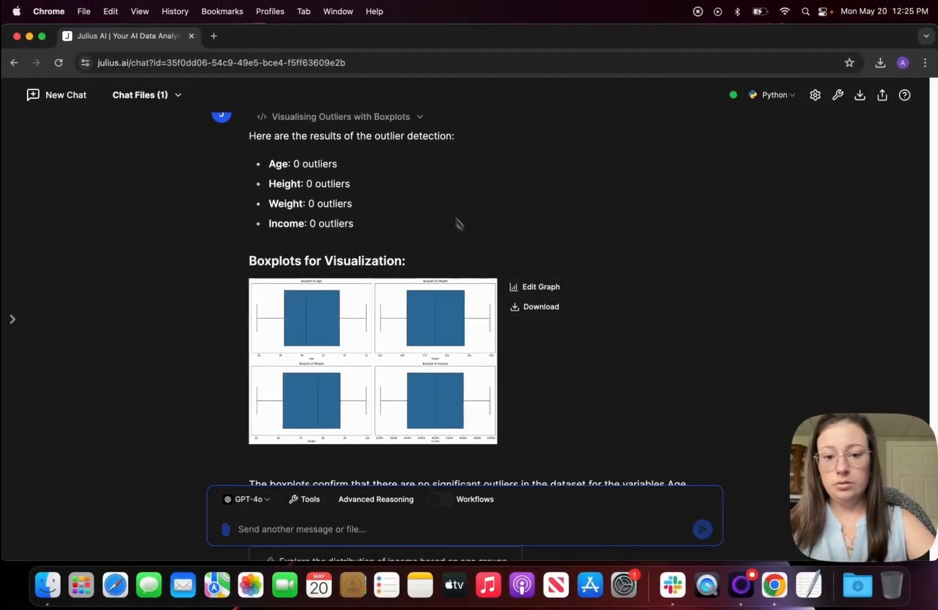
scroll(510, 344, "up", 2)
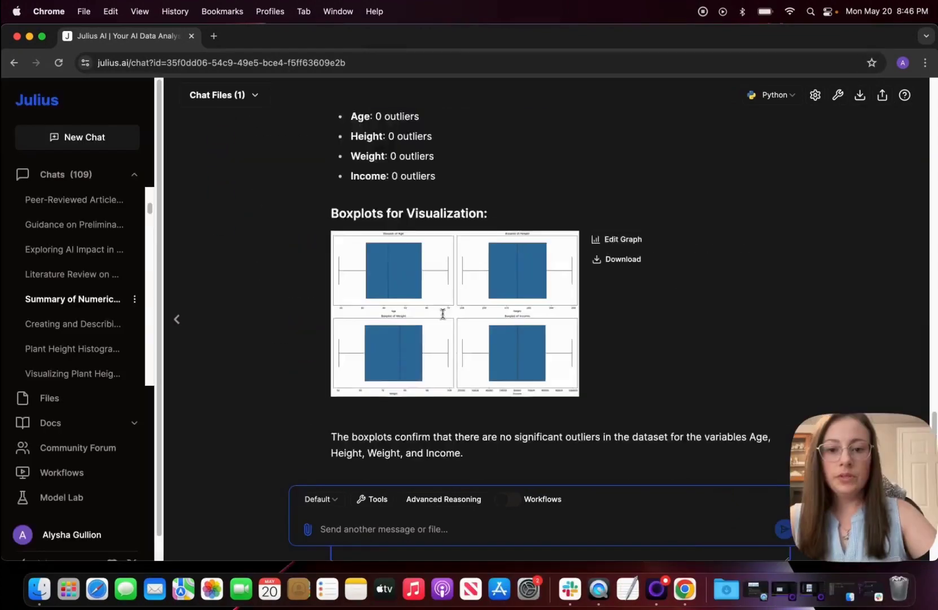
scroll(443, 314, "up", 1)
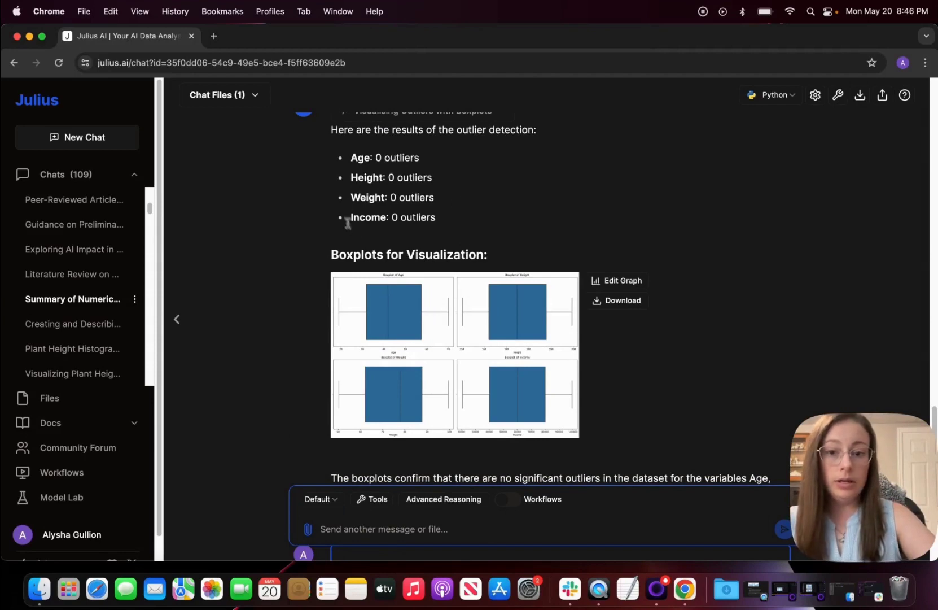
scroll(388, 432, "down", 4)
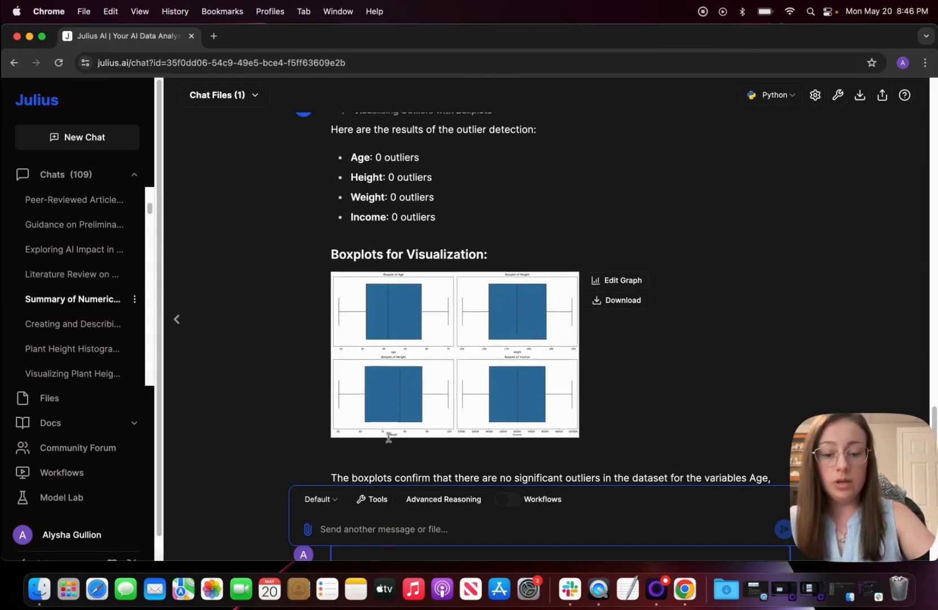
scroll(385, 420, "down", 2)
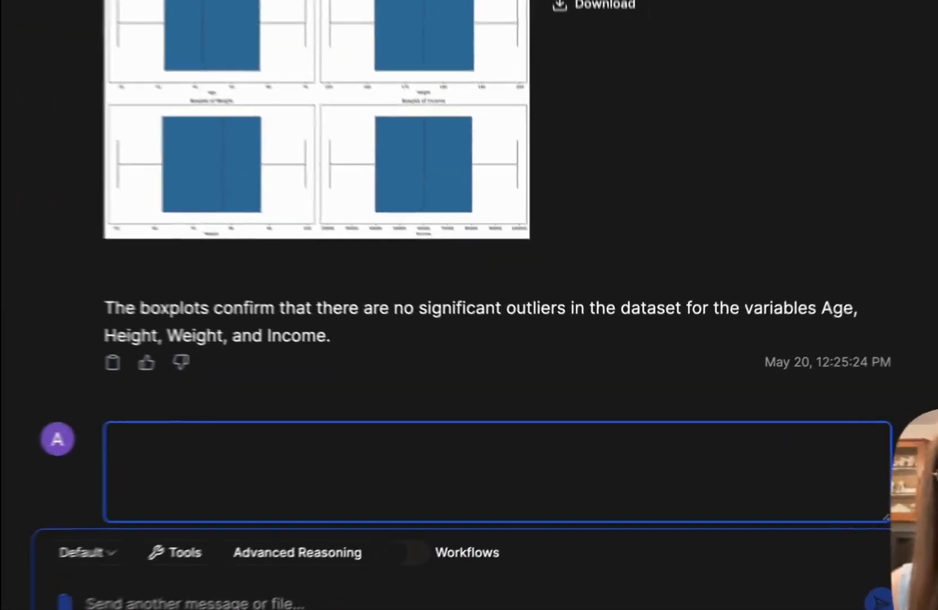
Request histograms of Age, Height, Weight and Income and view the returned plots
type("can you show me the histogram")
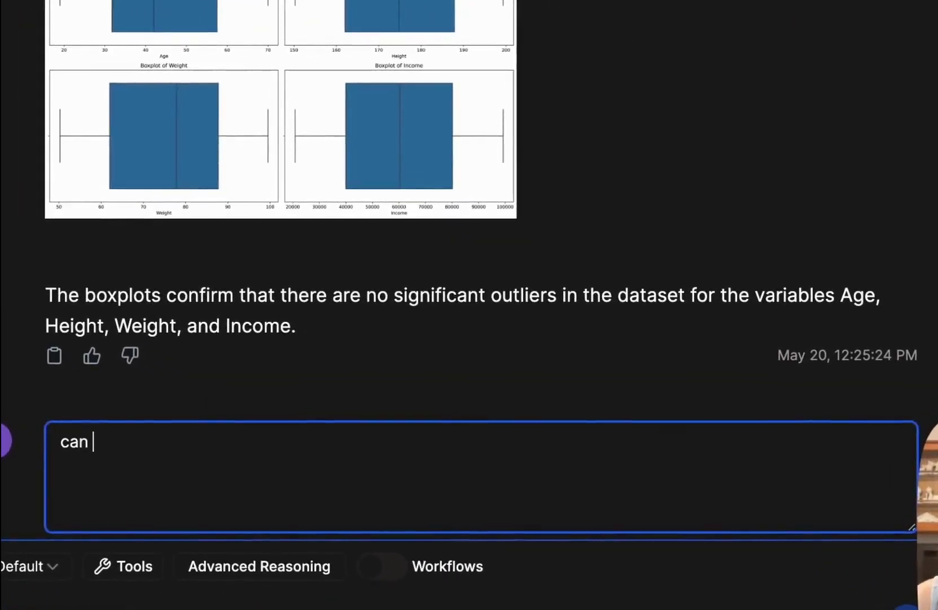
type("s of each")
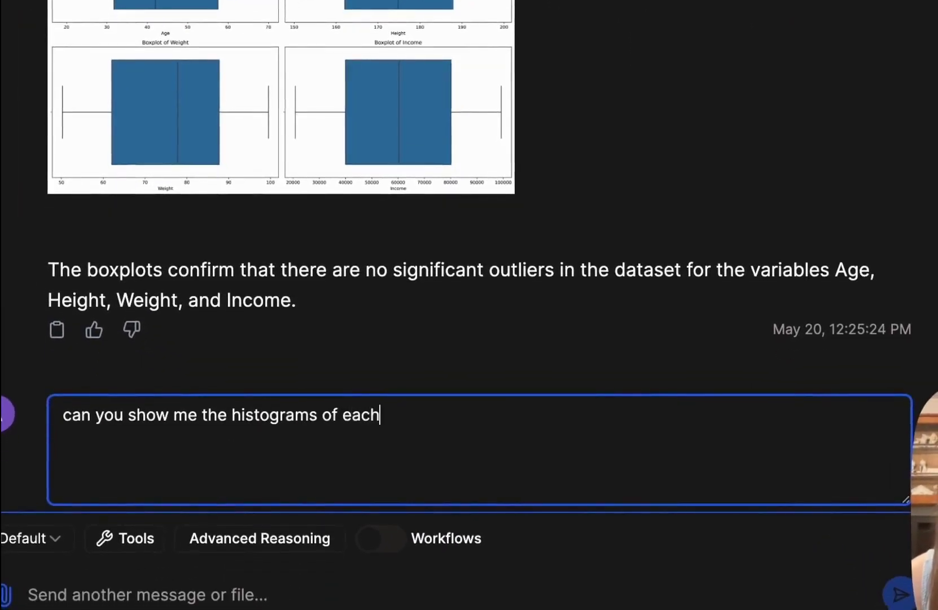
type(" of the variables in this dataset please?")
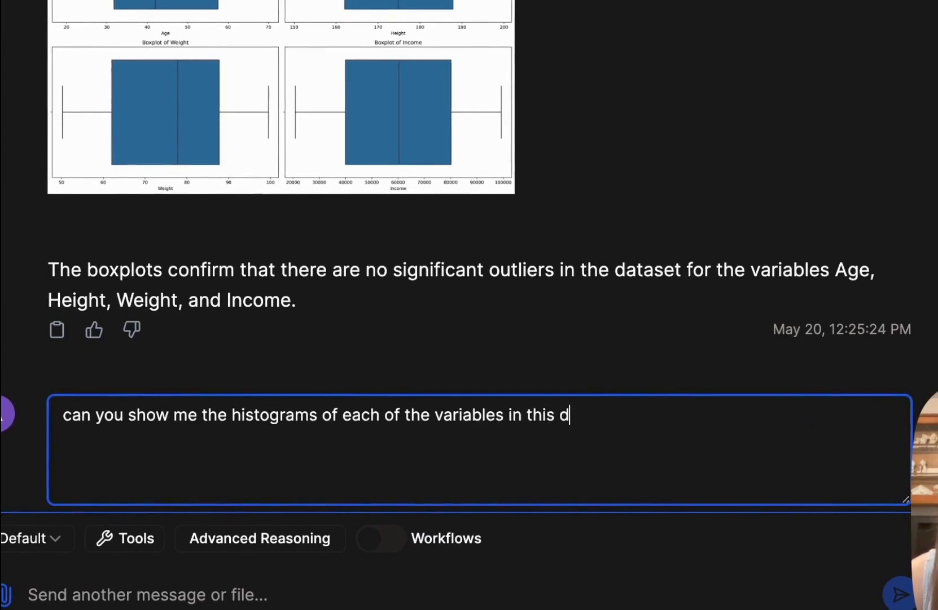
key("shift+Return")
scroll(216, 309, "down", 2)
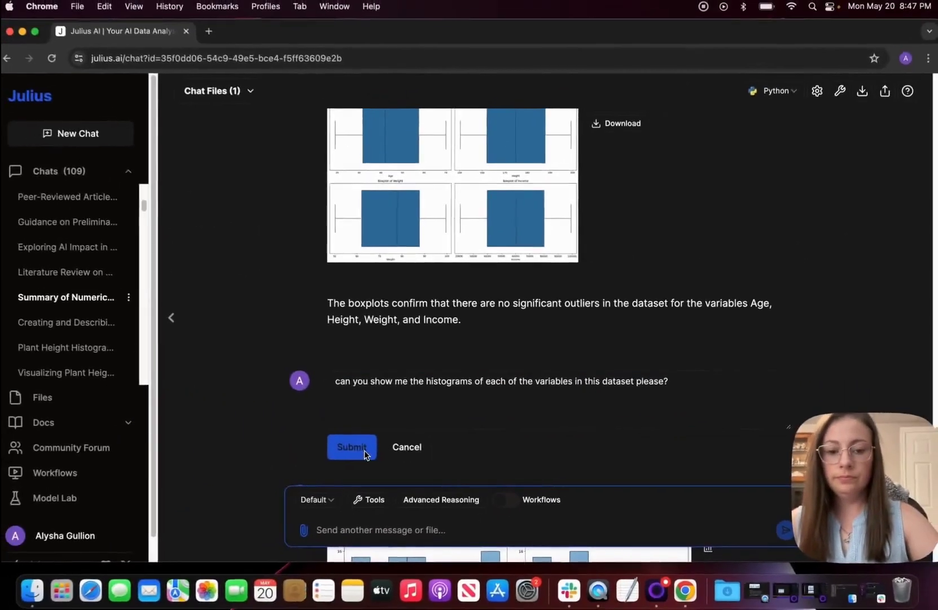
left_click(113, 441)
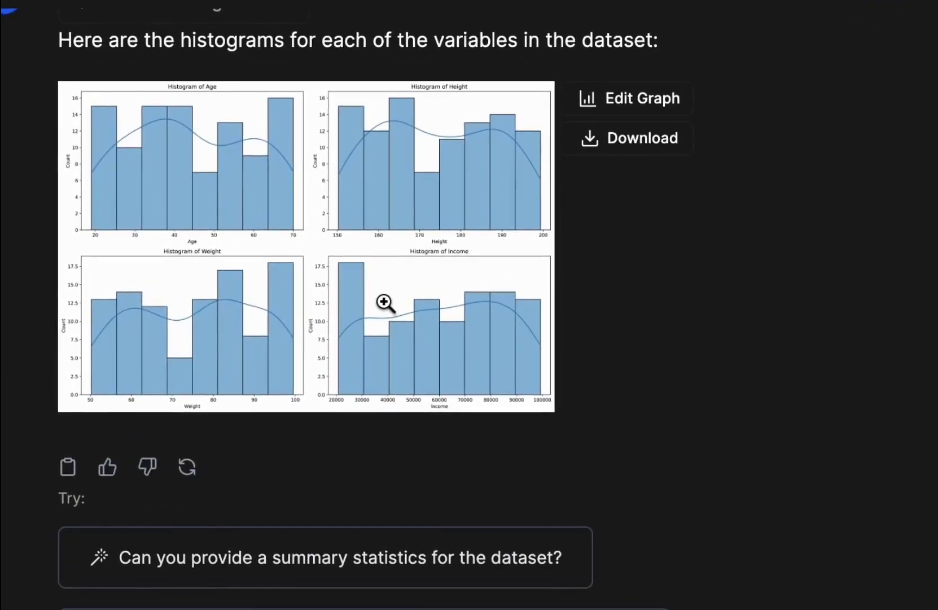
scroll(385, 299, "up", 2)
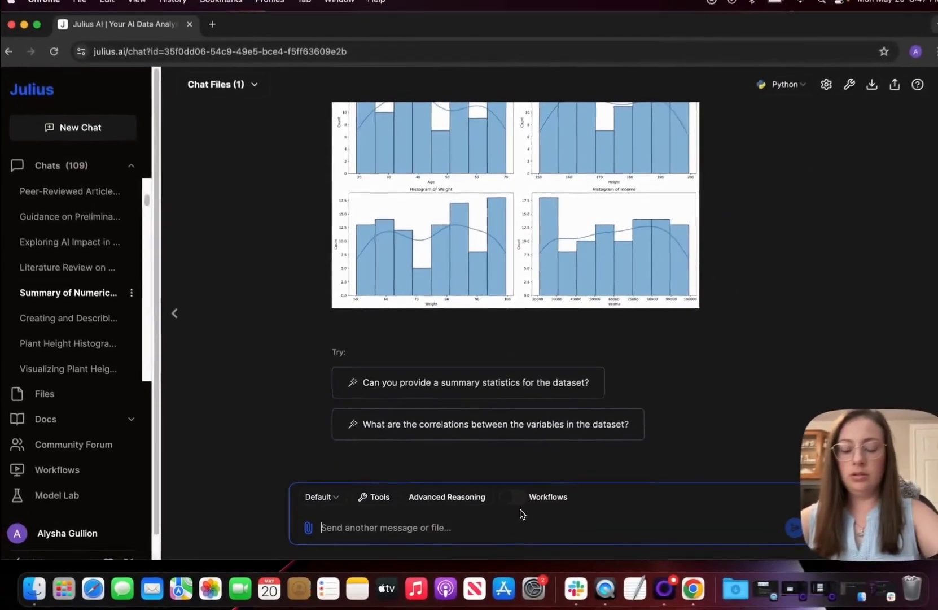
Ask Julius to run a normality test on each variable to check for normal distribution
type("can you run ")
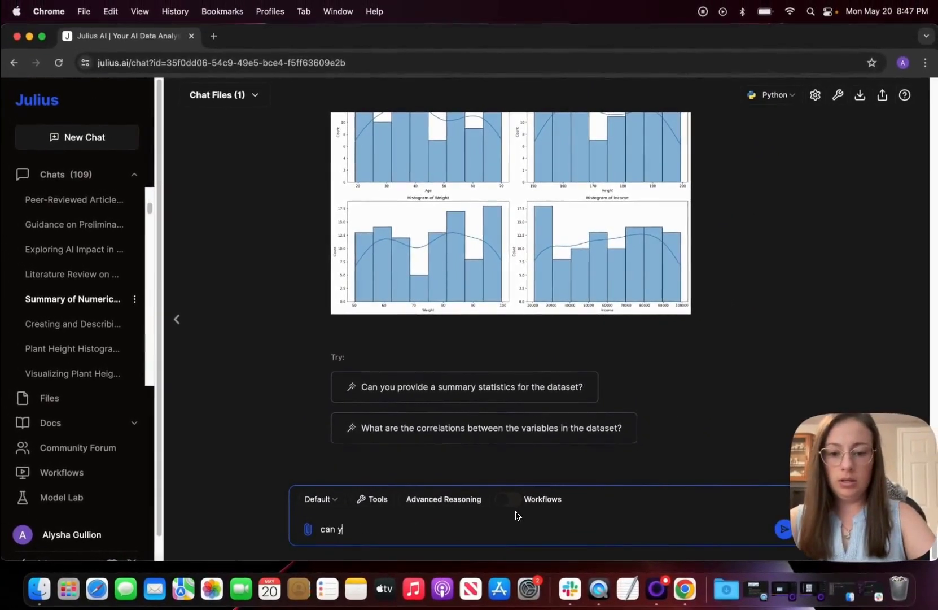
type("a n")
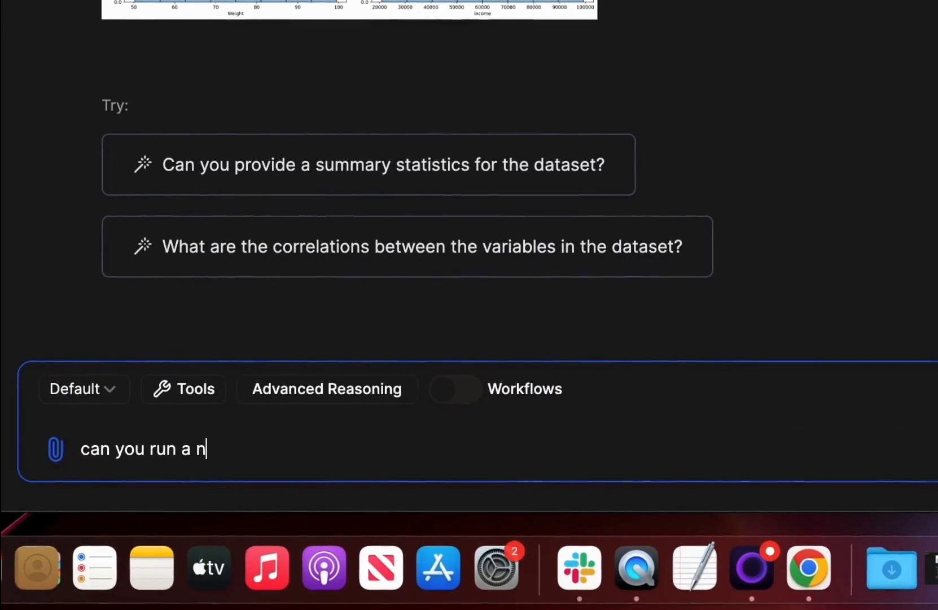
type("ormalcy test on each variable")
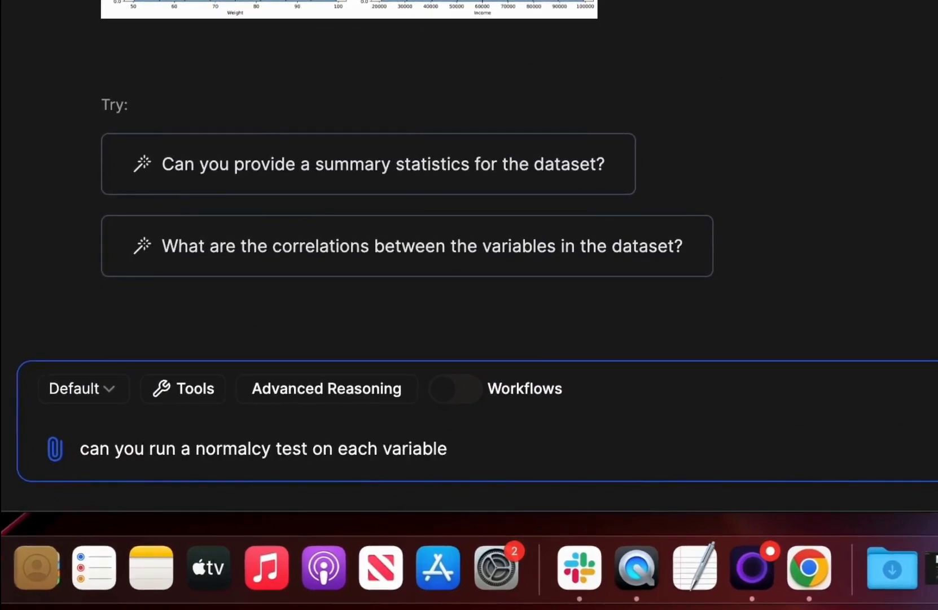
type(" to see if they are nor")
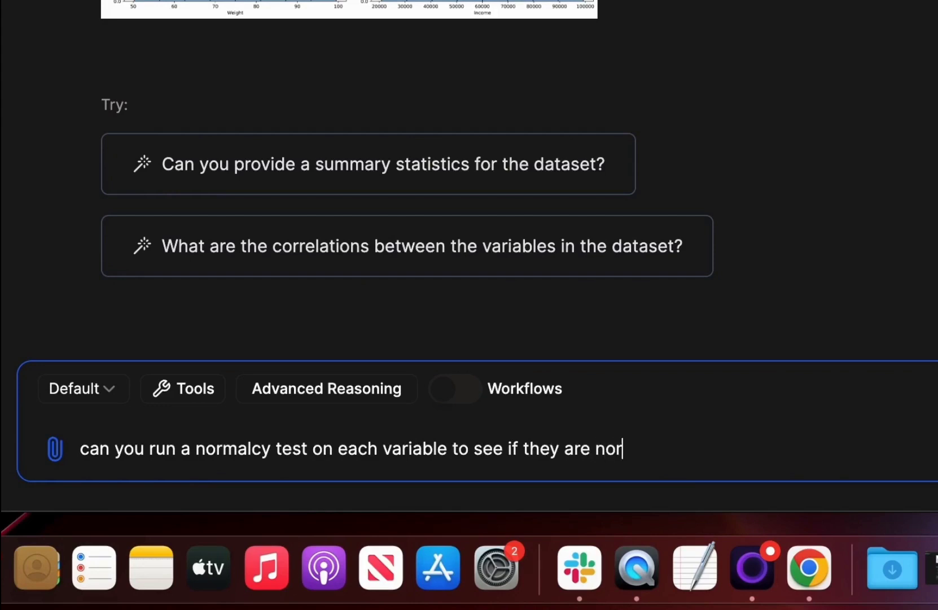
type("mally distributed or not")
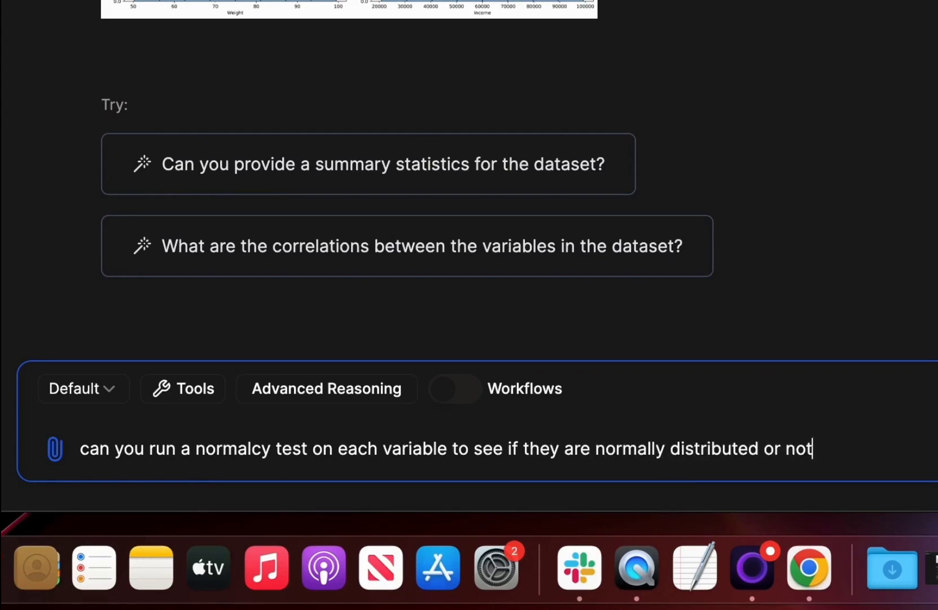
key("Return")
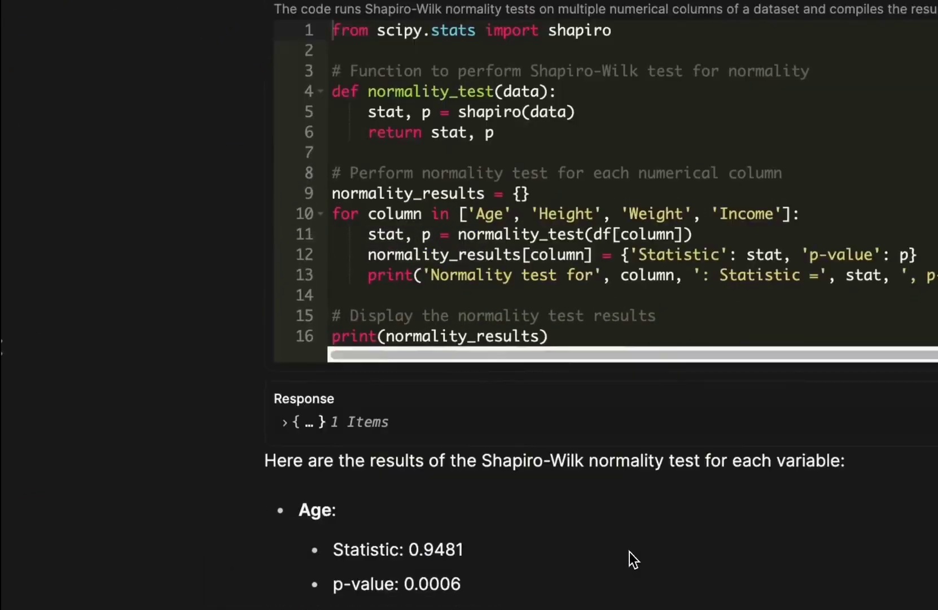
scroll(630, 551, "down", 8)
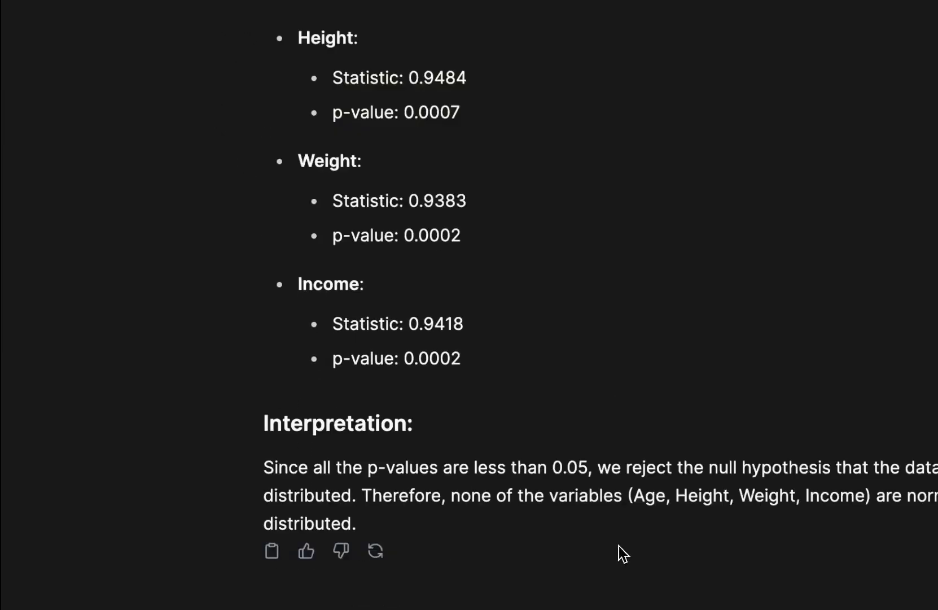
scroll(599, 433, "up", 4)
scroll(599, 432, "down", 2)
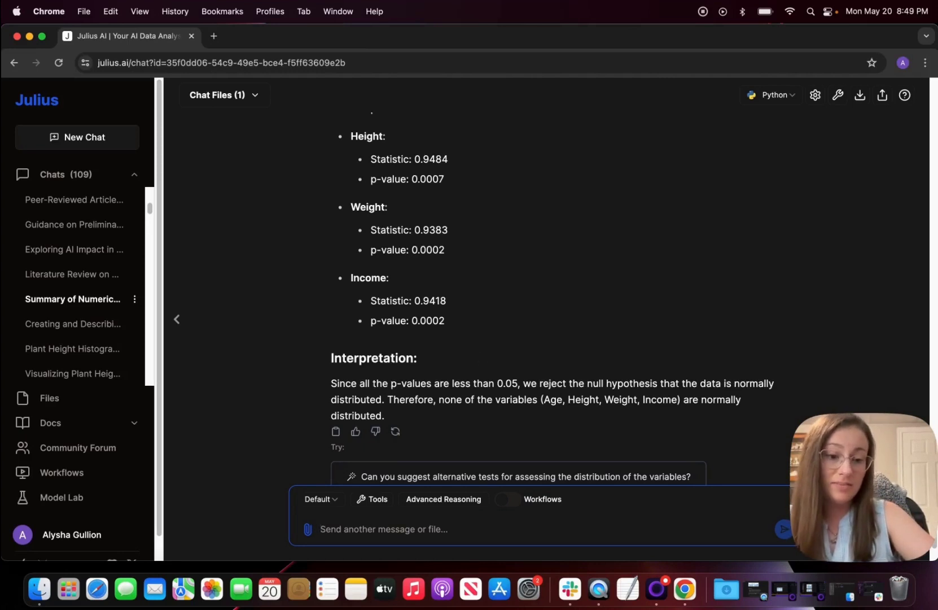
scroll(480, 359, "down", 3)
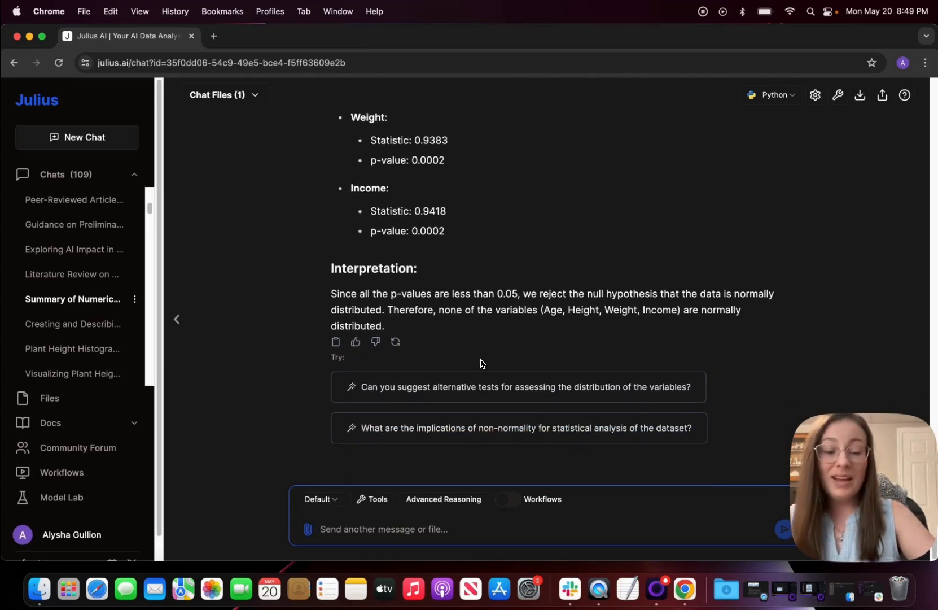